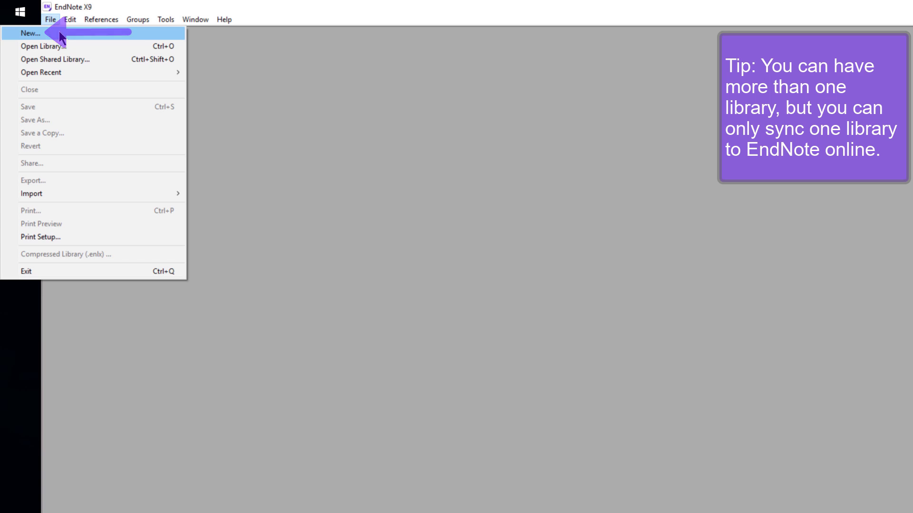
- Create a new EndNote library named 'Example Library' and save it in Documents
{"action": "left_click", "coordinate": [59, 31]}
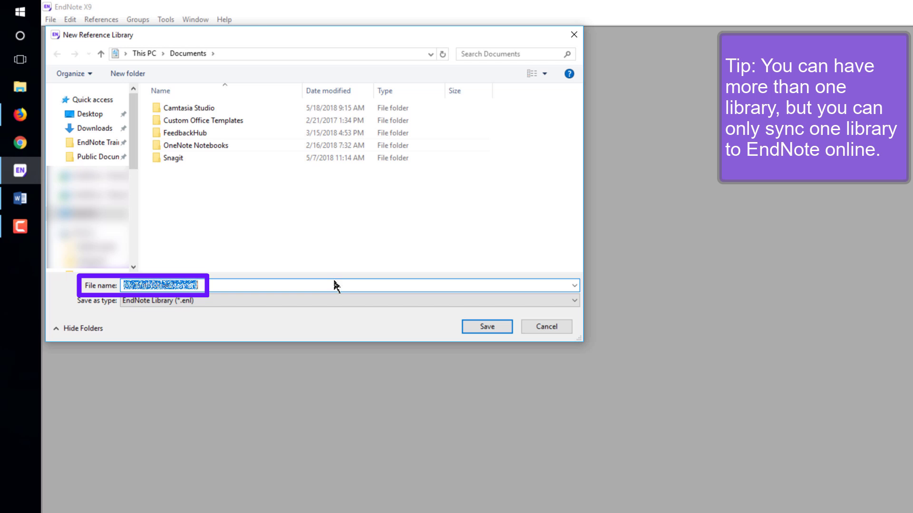
{"action": "type", "text": "Example Library"}
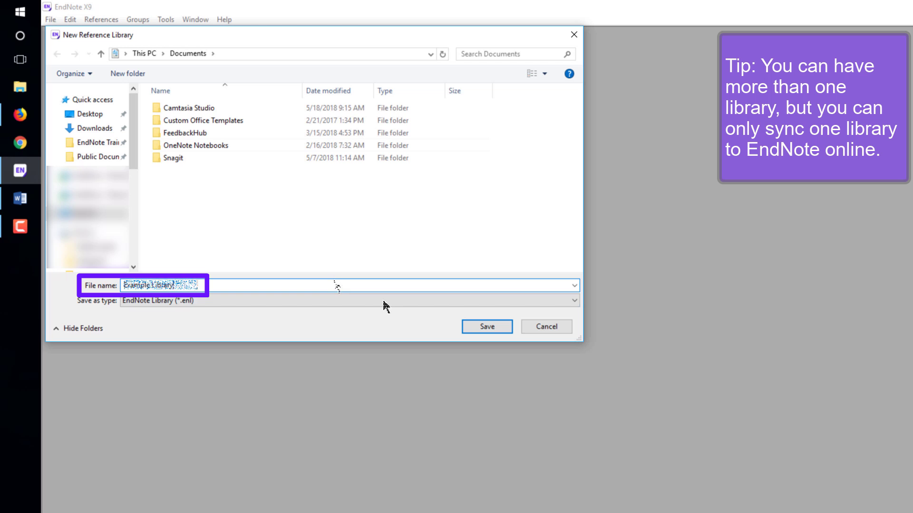
{"action": "left_click", "coordinate": [503, 329]}
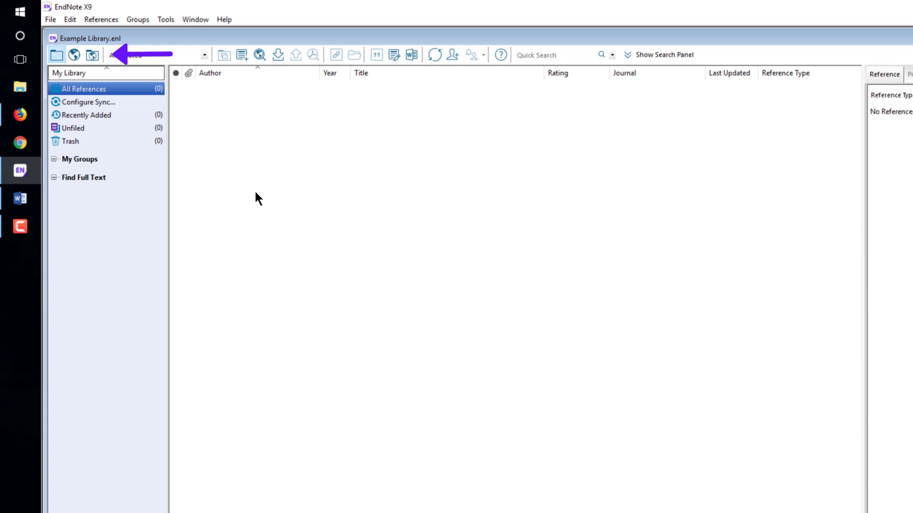
- Search PubMed (NLM) online for 'sushi' with year 2017
{"action": "left_click", "coordinate": [76, 54]}
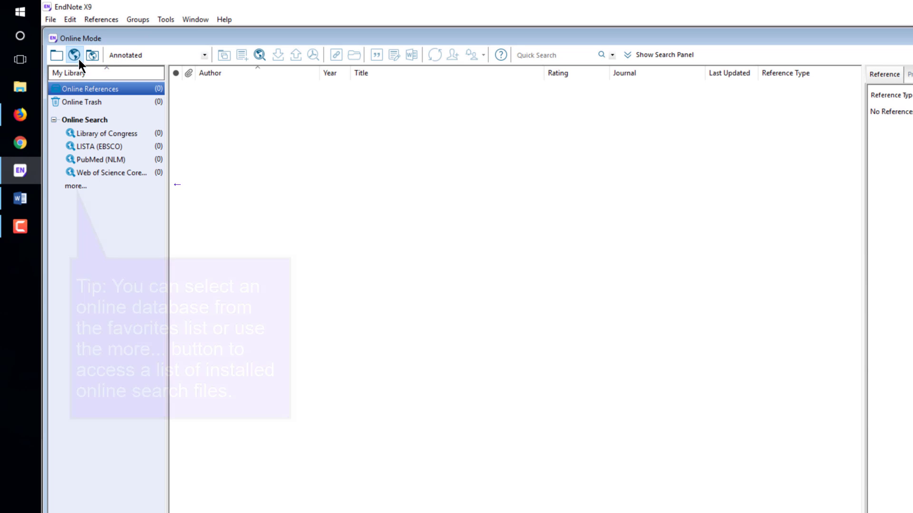
{"action": "left_click", "coordinate": [79, 186]}
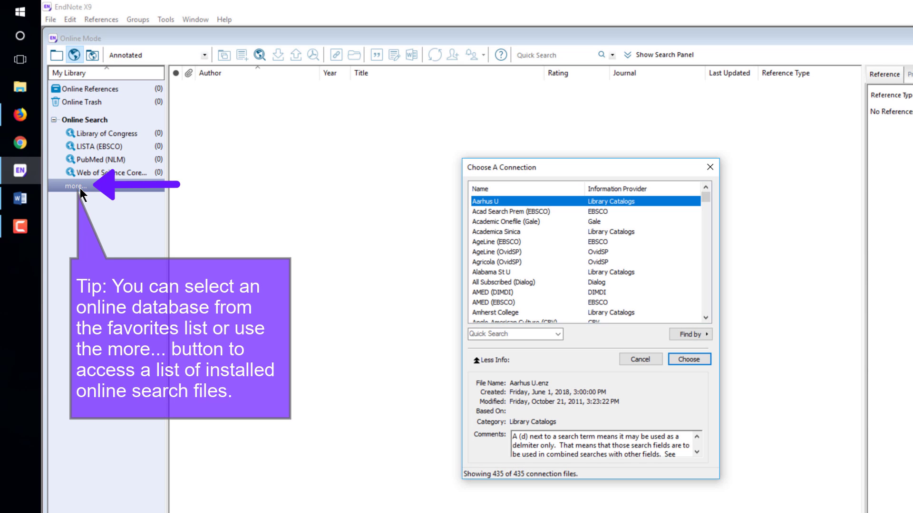
{"action": "type", "text": "pubmed"}
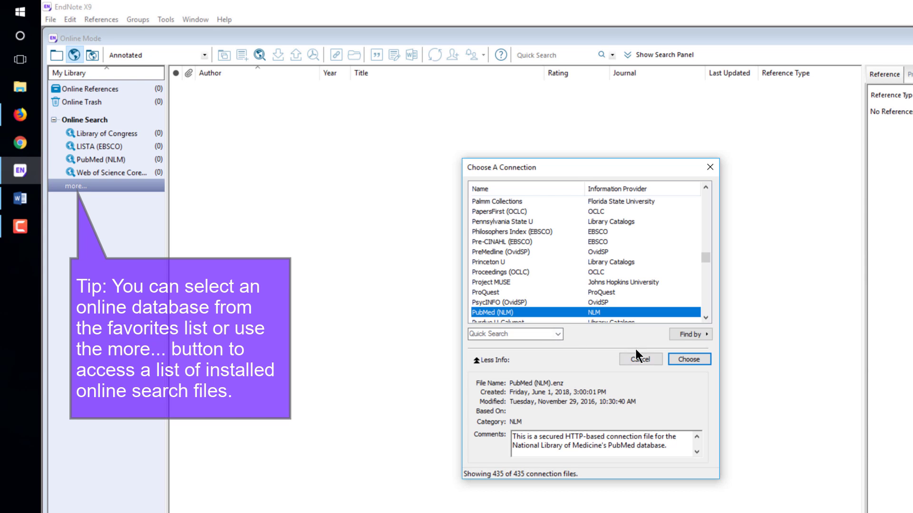
{"action": "left_click", "coordinate": [704, 360]}
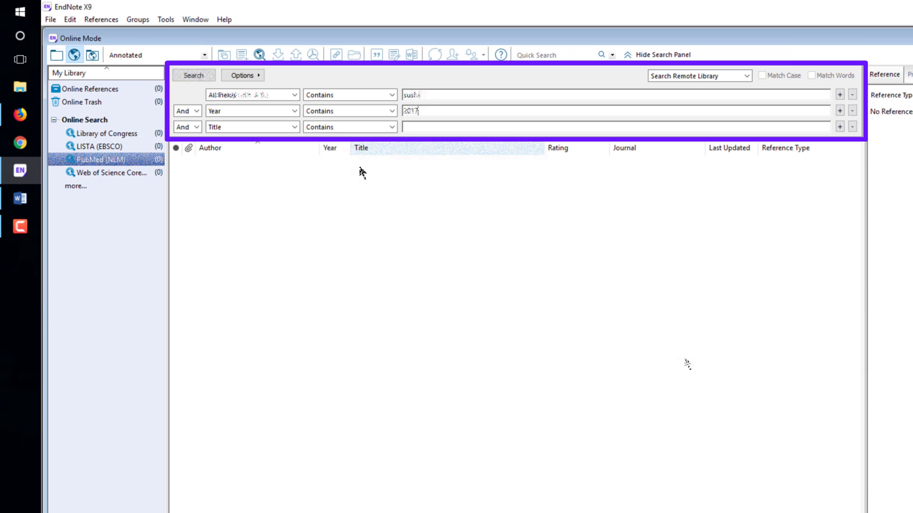
{"action": "left_click", "coordinate": [189, 75]}
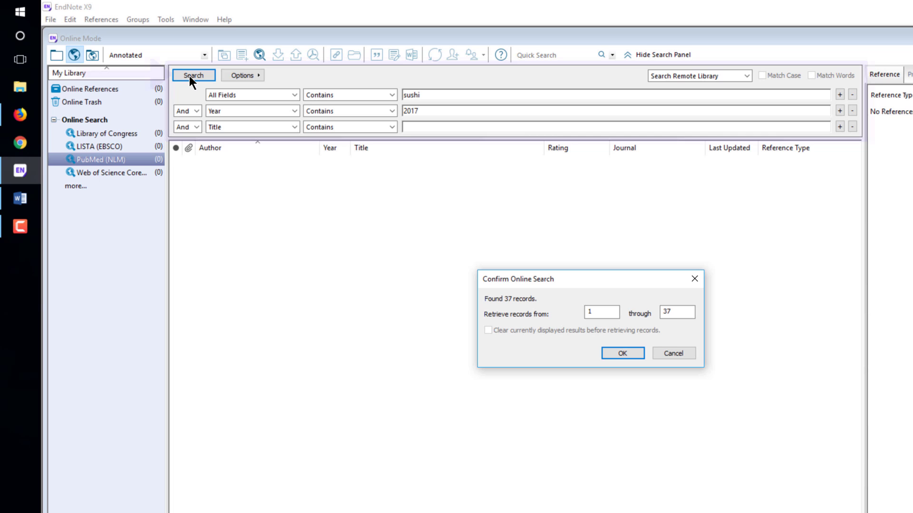
- Retrieve all 37 records, copy them into the local library, and show Copied References
{"action": "left_click", "coordinate": [612, 353]}
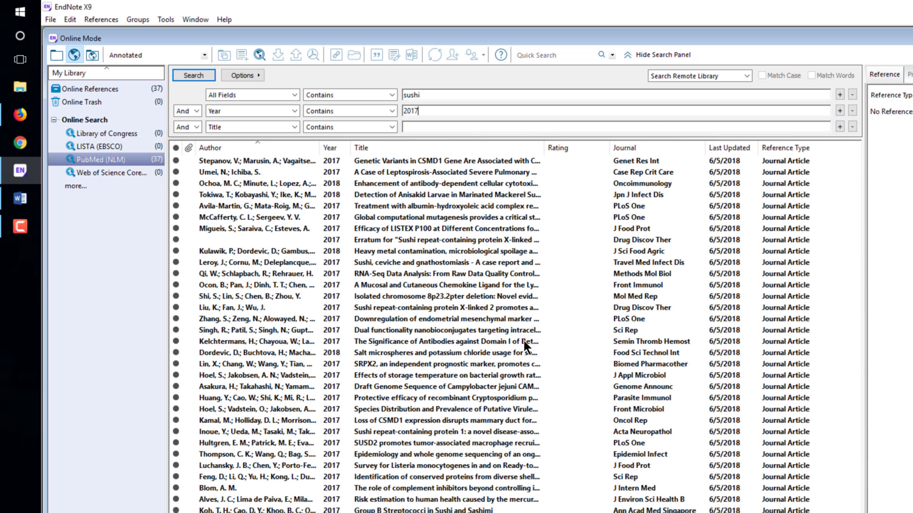
{"action": "left_click", "coordinate": [472, 329]}
{"action": "key", "text": "ctrl+a"}
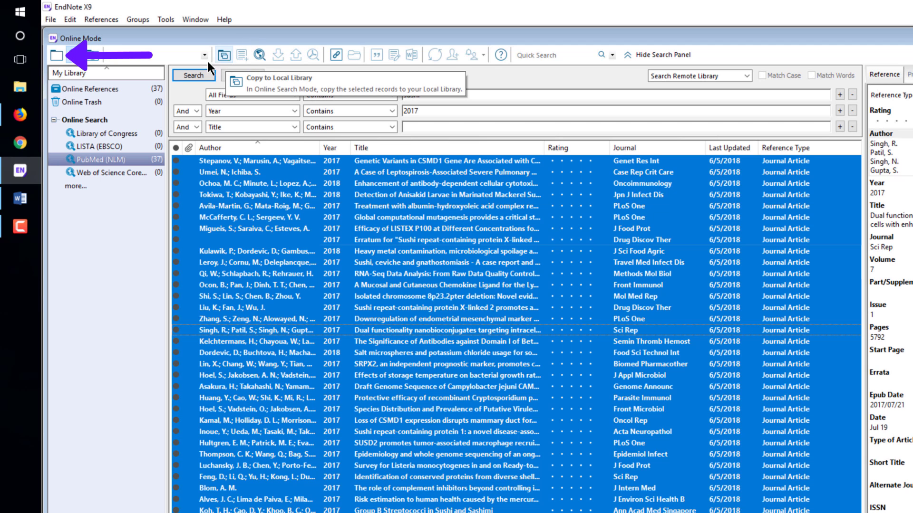
{"action": "left_click", "coordinate": [55, 56]}
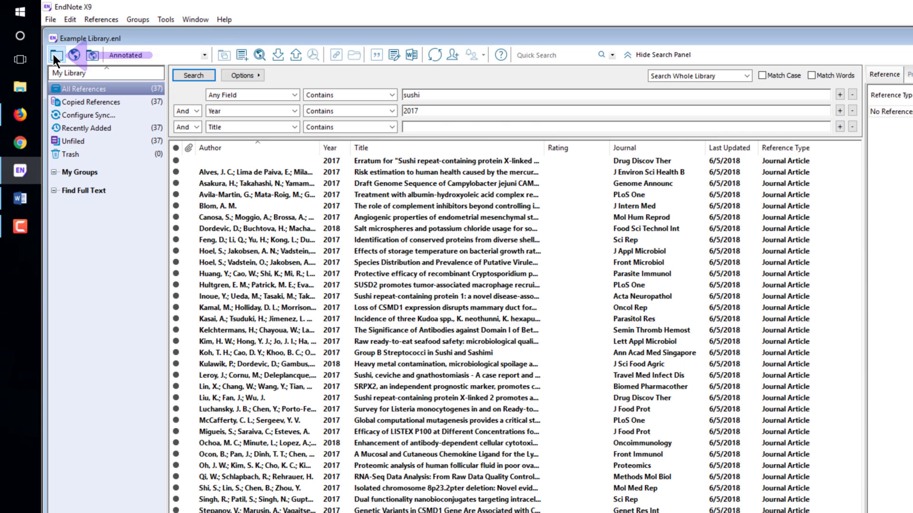
{"action": "left_click", "coordinate": [100, 104]}
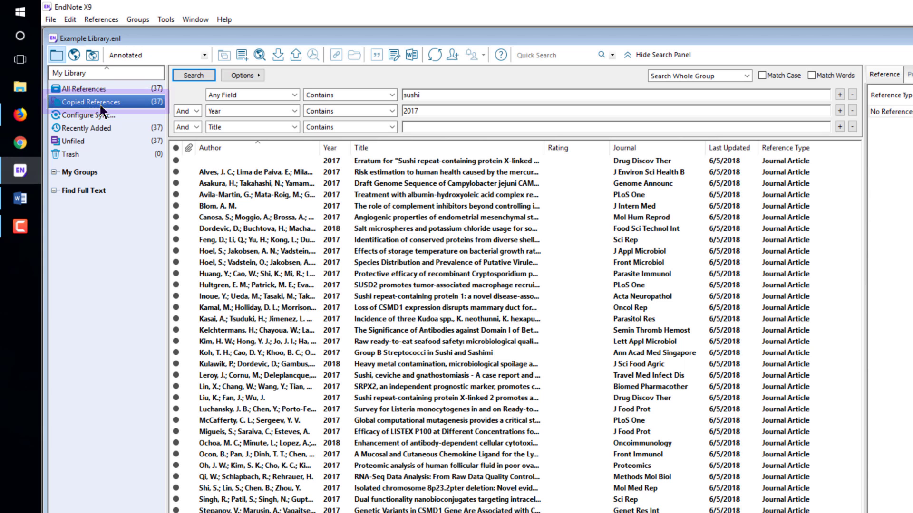
- Create a new custom group named 'Sushi'
{"action": "left_click", "coordinate": [129, 21]}
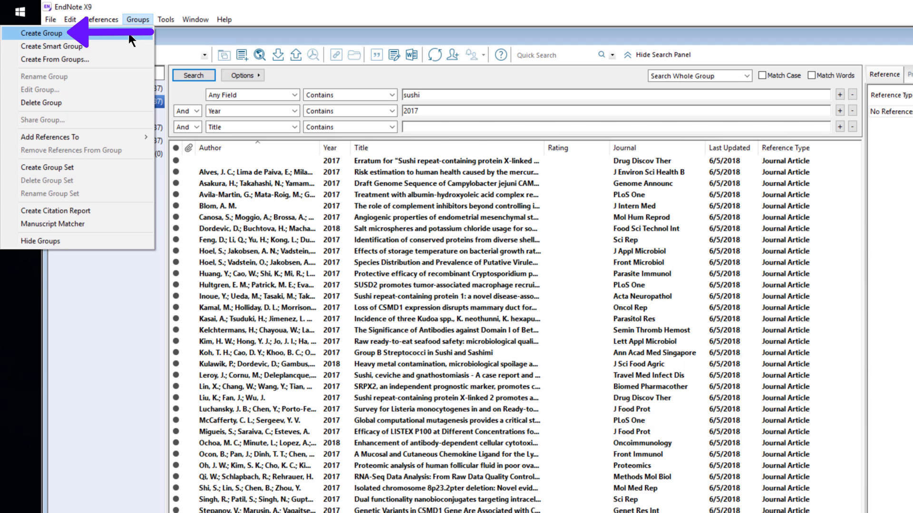
{"action": "left_click", "coordinate": [128, 33]}
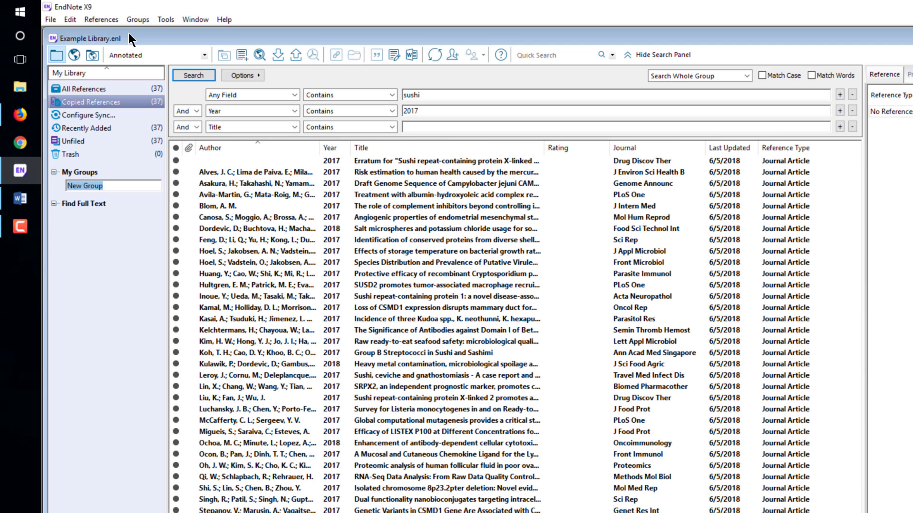
{"action": "type", "text": "Sushi"}
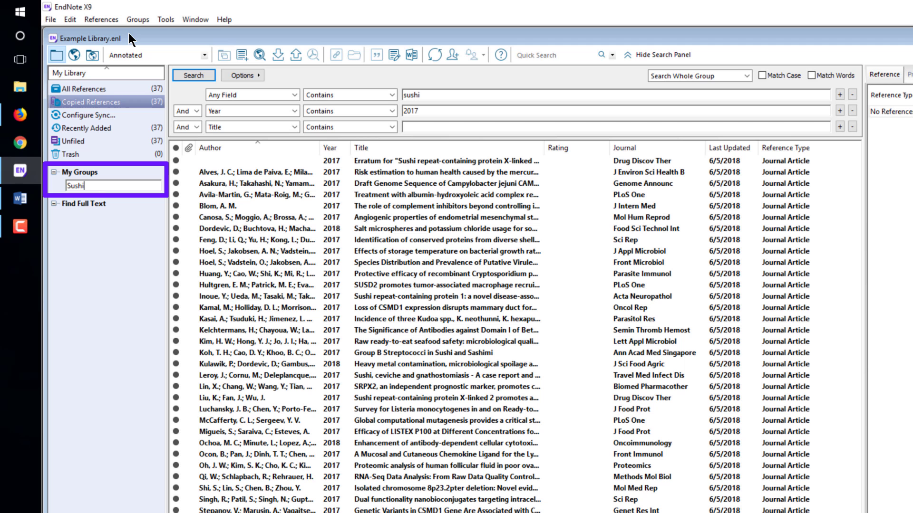
{"action": "key", "text": "Return"}
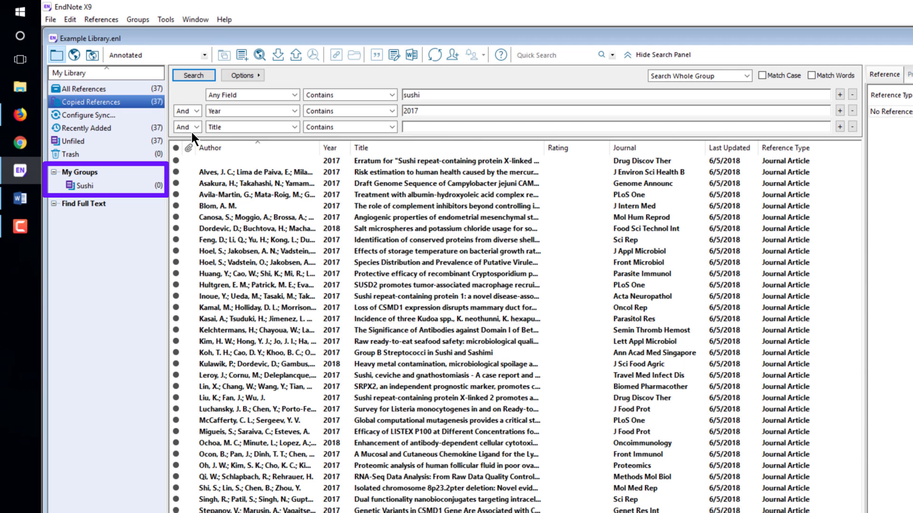
- Add all 37 references to the Sushi group
{"action": "left_click", "coordinate": [235, 227]}
{"action": "key", "text": "ctrl+a"}
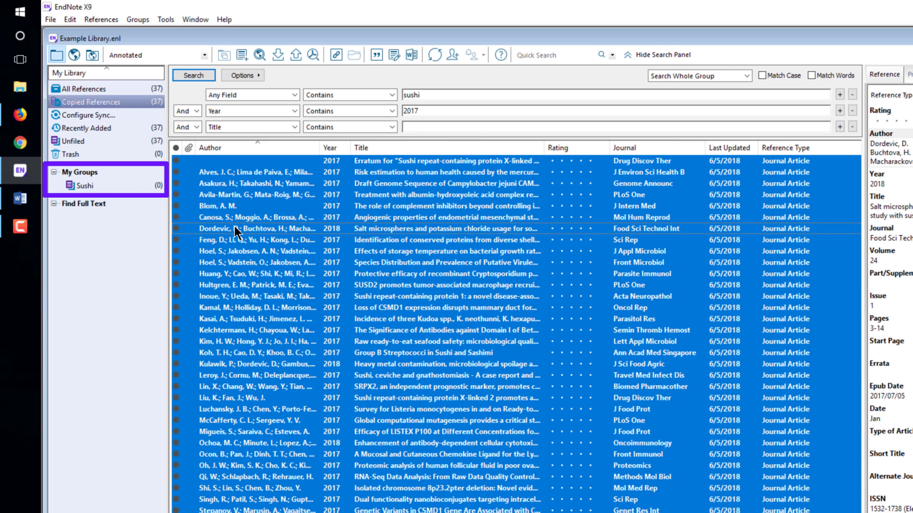
{"action": "left_click_drag", "start_coordinate": [184, 208], "coordinate": [123, 191]}
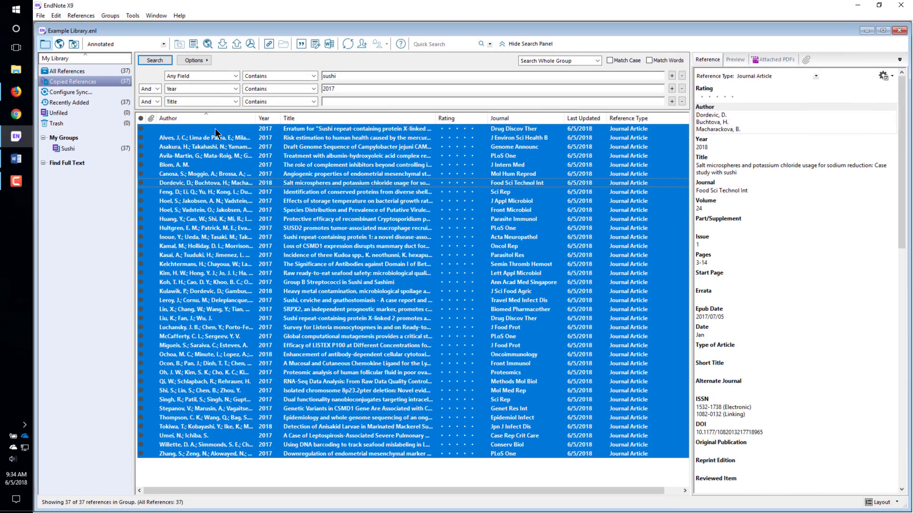
{"action": "left_click", "coordinate": [218, 129]}
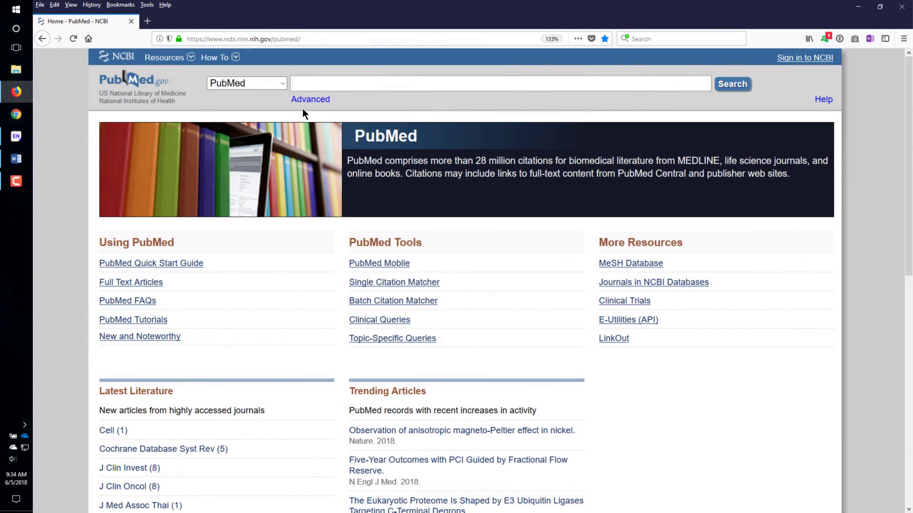
- In PubMed's Advanced Search Builder, enter 'sushi' and Publication Date from 2018/01/01
{"action": "left_click", "coordinate": [313, 101]}
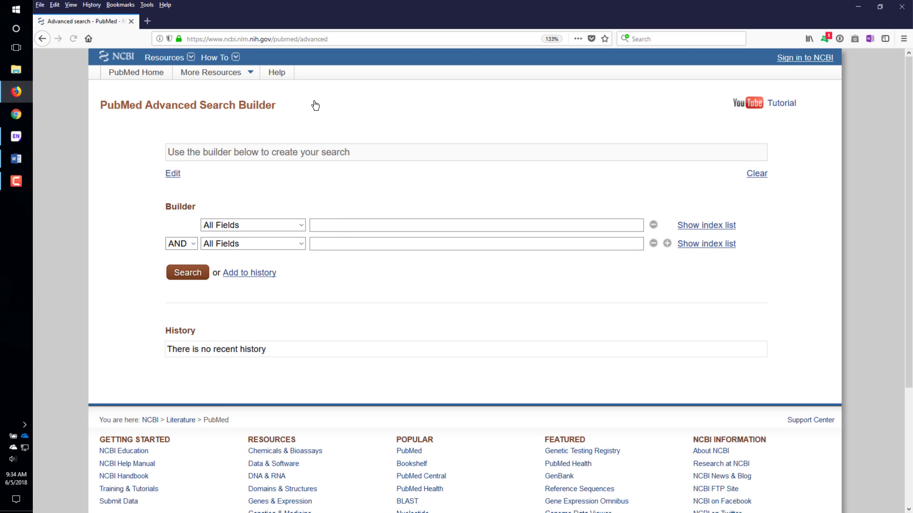
{"action": "left_click", "coordinate": [336, 224]}
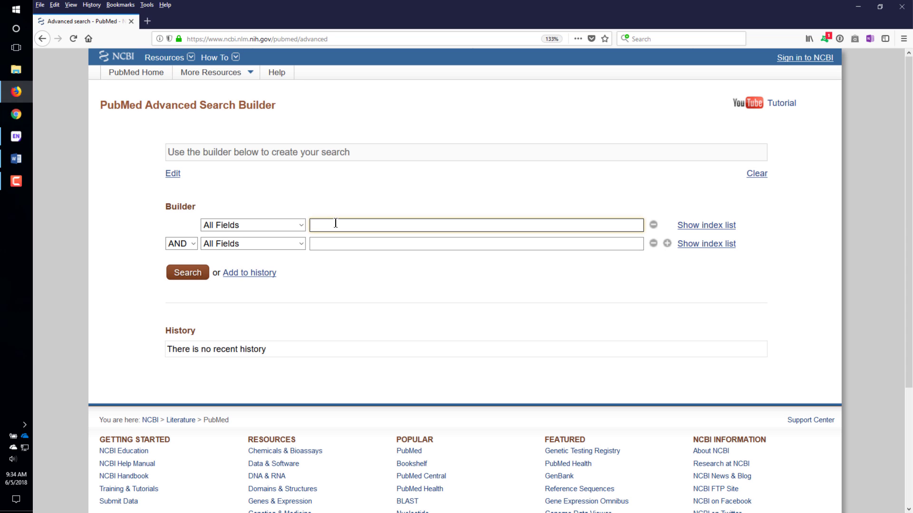
{"action": "type", "text": "sushi"}
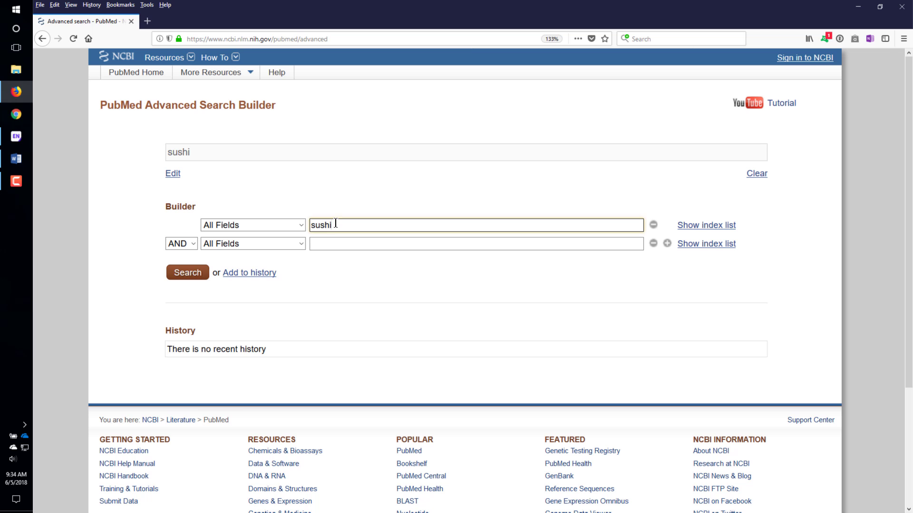
{"action": "left_click", "coordinate": [301, 244]}
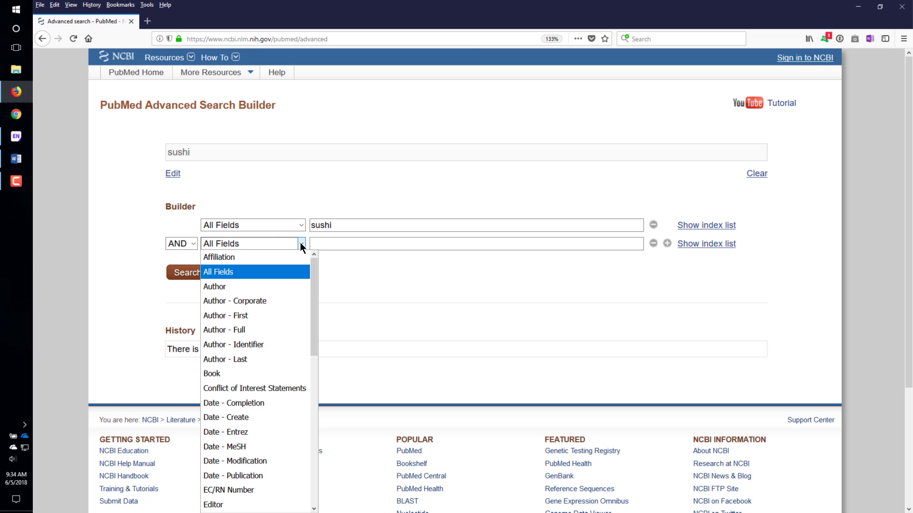
{"action": "left_click", "coordinate": [284, 474]}
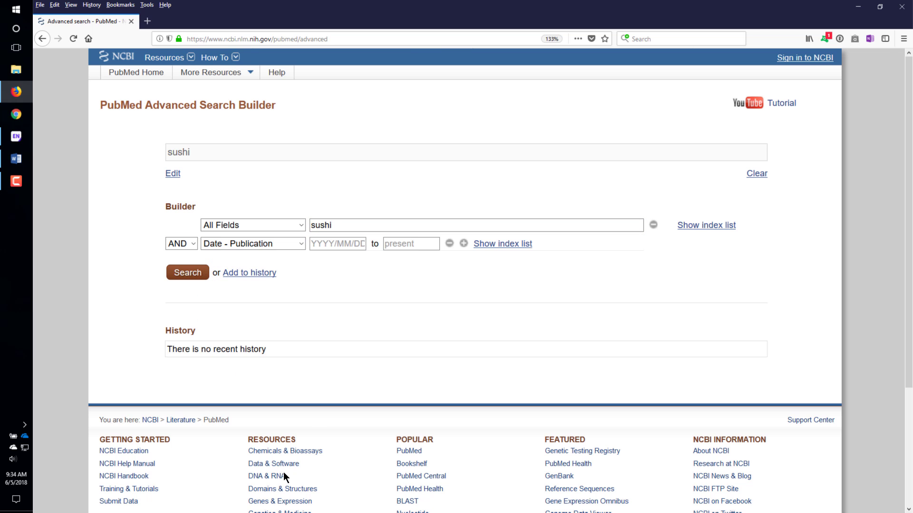
{"action": "left_click", "coordinate": [311, 243]}
{"action": "type", "text": "2018"}
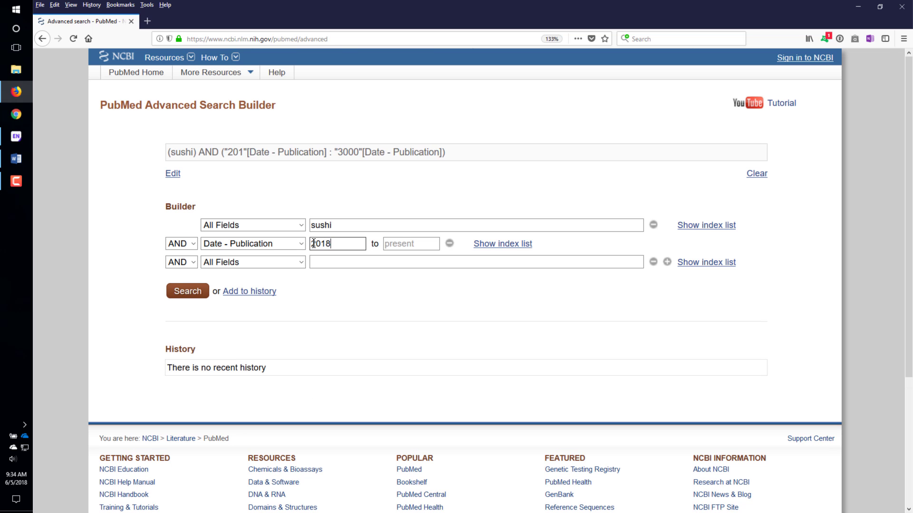
{"action": "type", "text": "/01/01"}
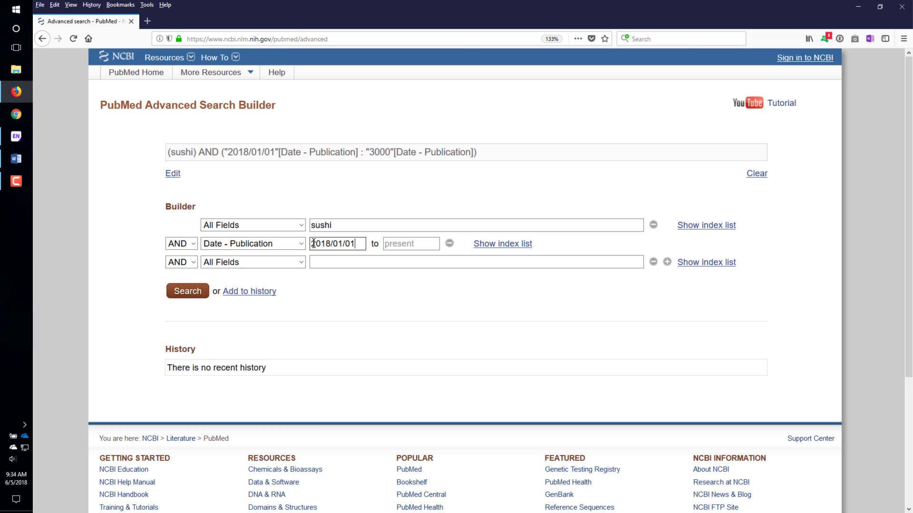
- Run the sushi-from-2018 search and select all 20 results on page one
{"action": "left_click", "coordinate": [206, 296]}
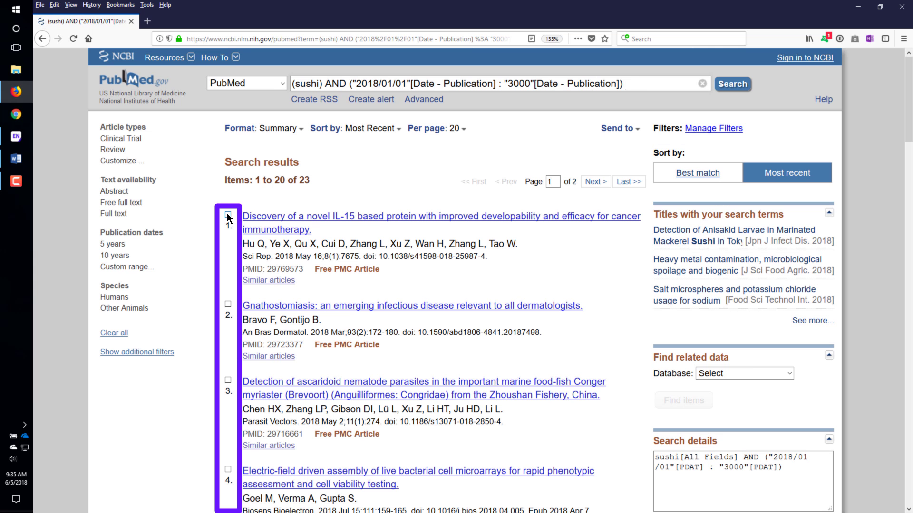
{"action": "left_click", "coordinate": [228, 214]}
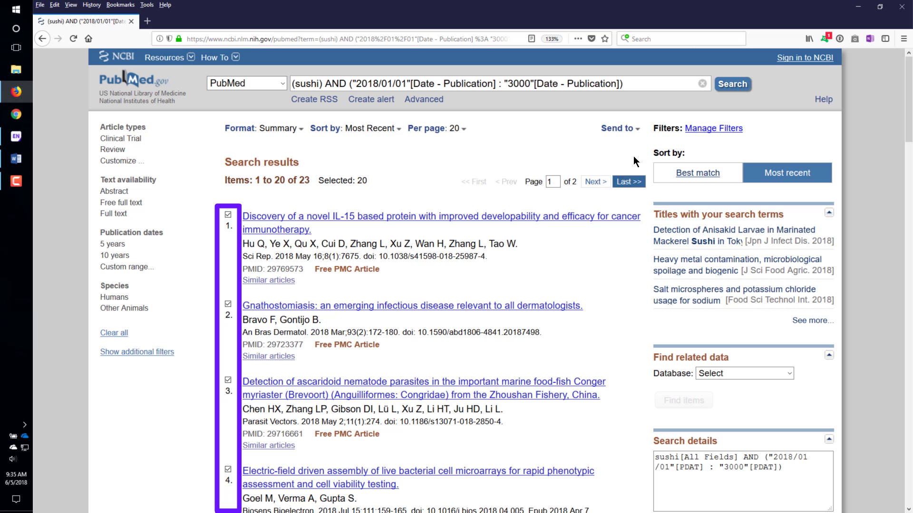
- Set Send to destination to Citation manager for the 20 selected results
{"action": "left_click", "coordinate": [637, 133]}
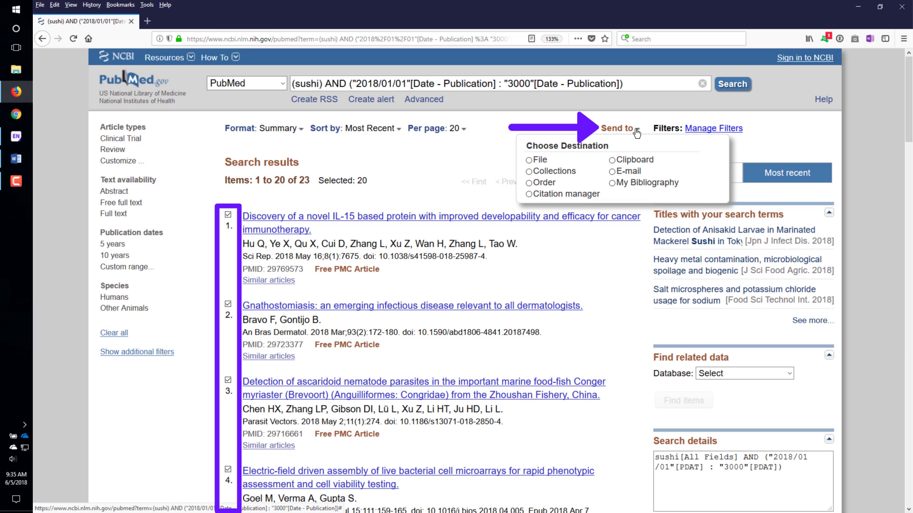
{"action": "left_click", "coordinate": [529, 194]}
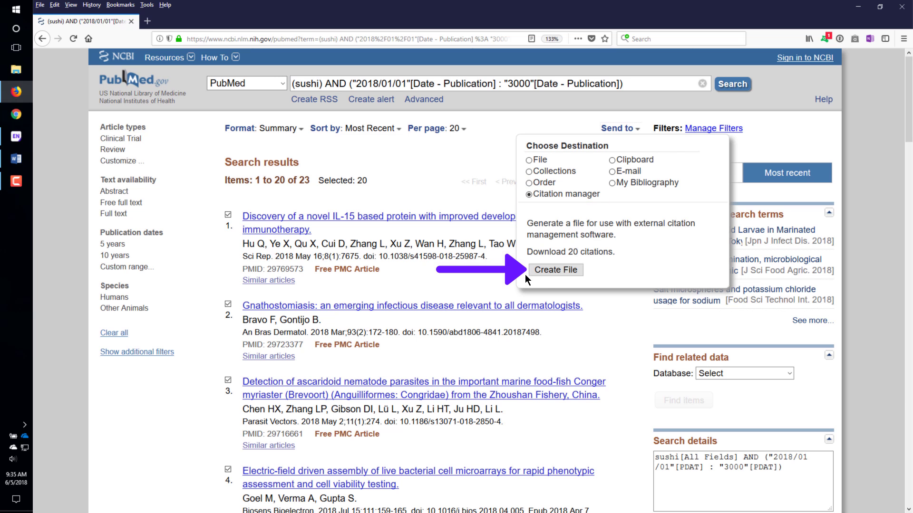
- Create citations.nbib and open it with EndNote X9 to import the 20 references
{"action": "left_click", "coordinate": [543, 275]}
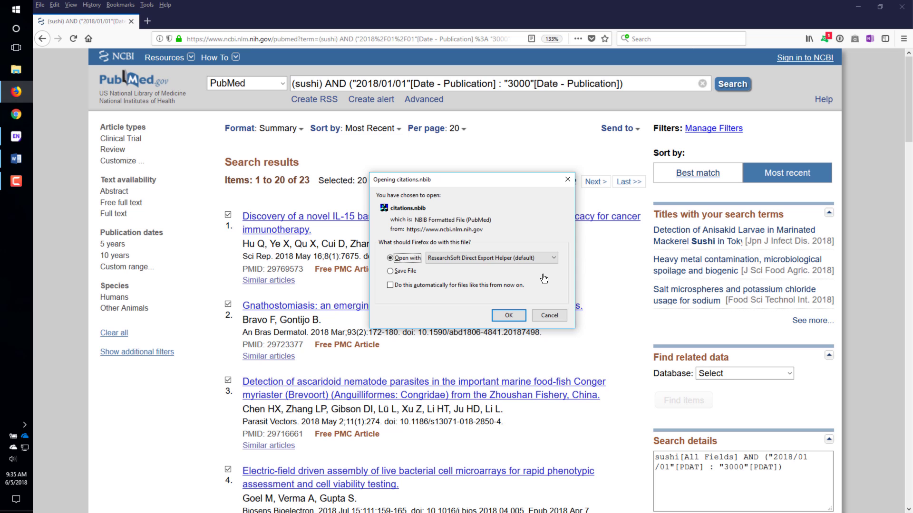
{"action": "left_click", "coordinate": [554, 259]}
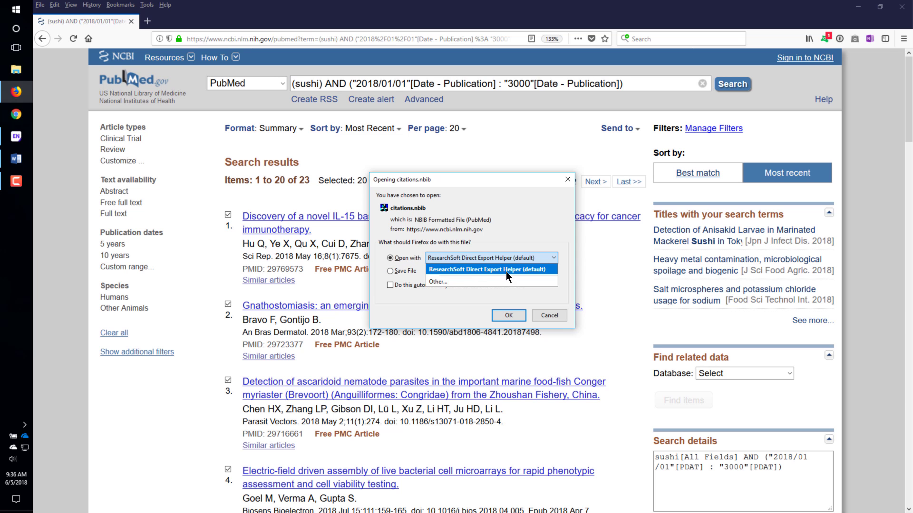
{"action": "left_click", "coordinate": [492, 281]}
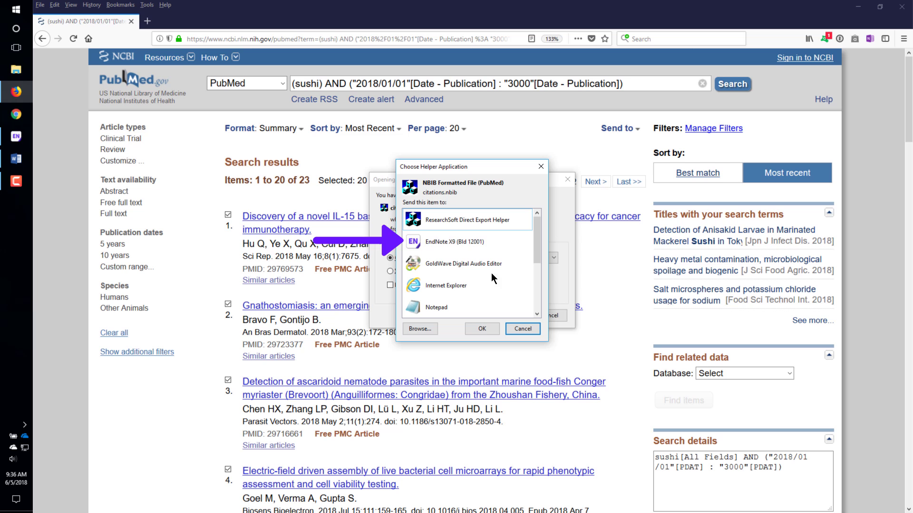
{"action": "left_click", "coordinate": [496, 244]}
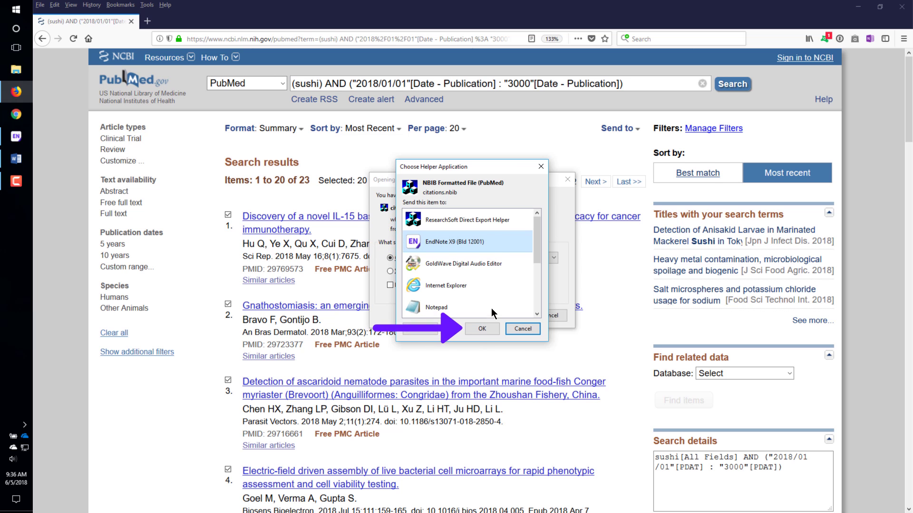
{"action": "left_click", "coordinate": [486, 330]}
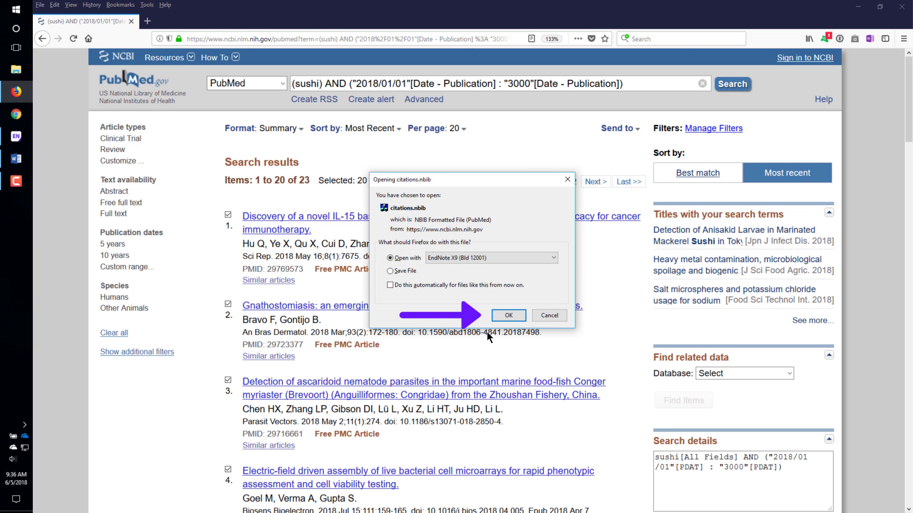
{"action": "left_click", "coordinate": [507, 316]}
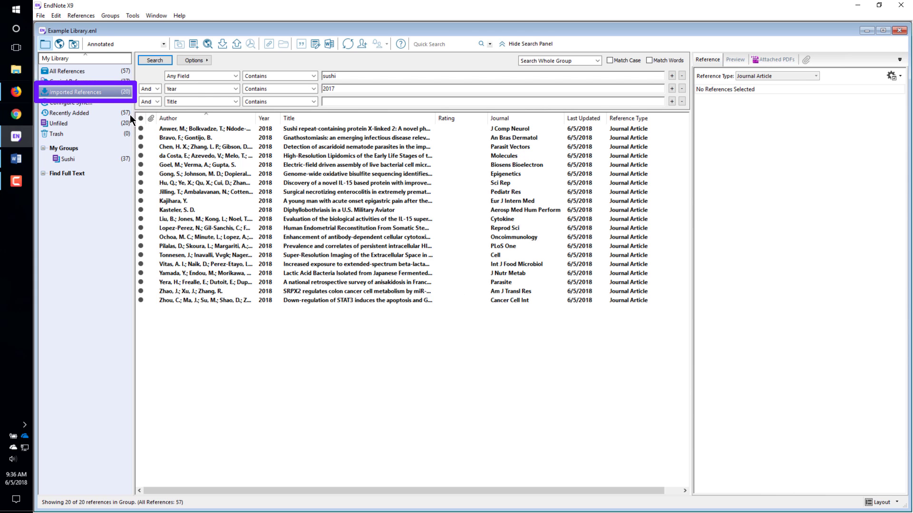
- Drag all 20 imported references onto the Sushi group
{"action": "left_click", "coordinate": [212, 174]}
{"action": "key", "text": "ctrl+a"}
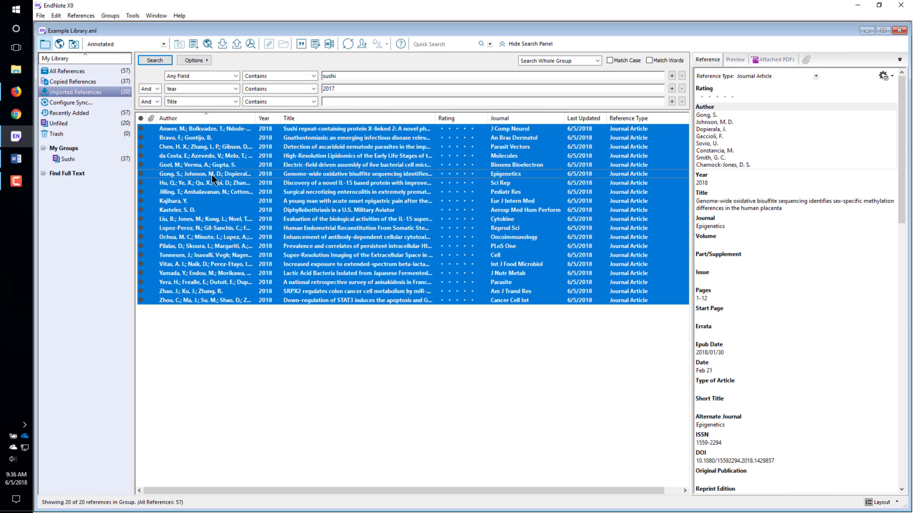
{"action": "left_click_drag", "start_coordinate": [233, 180], "coordinate": [102, 161]}
- Run Find Full Text on all 57 Sushi references and view the results group
{"action": "left_click", "coordinate": [94, 160]}
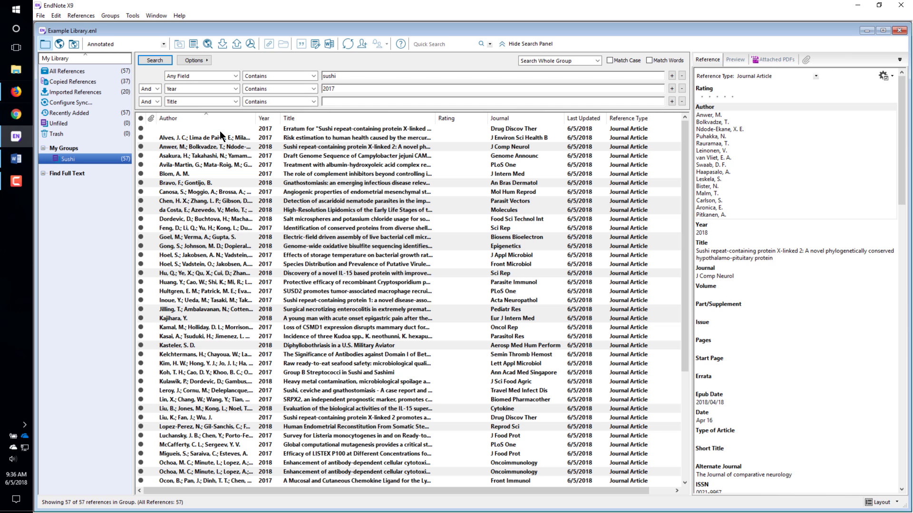
{"action": "left_click", "coordinate": [220, 130]}
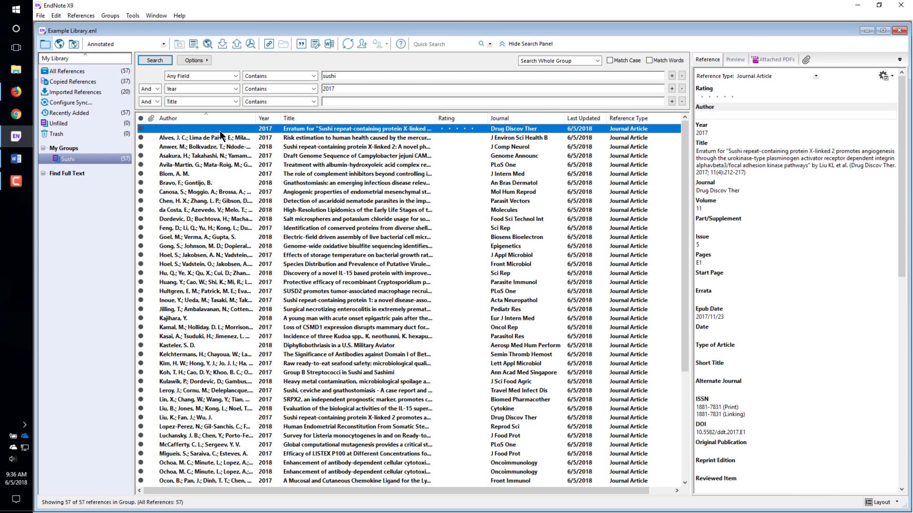
{"action": "key", "text": "ctrl+a"}
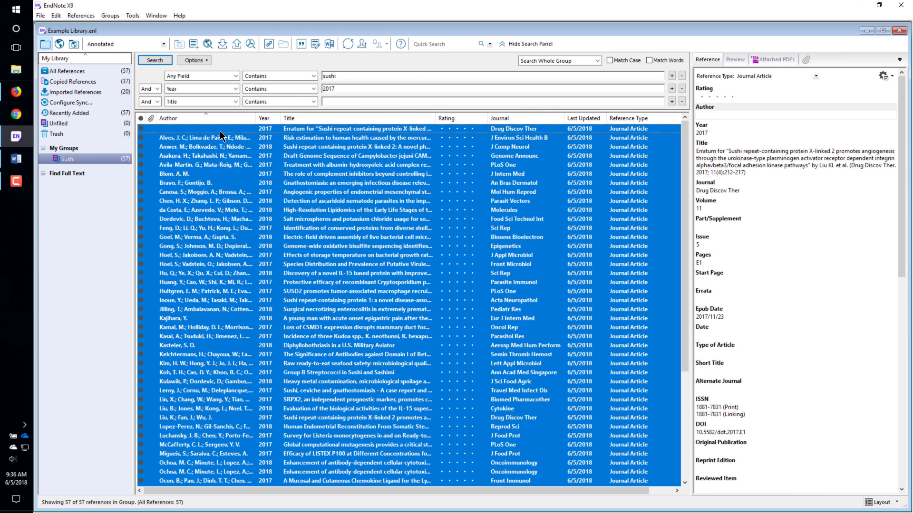
{"action": "left_click", "coordinate": [250, 43]}
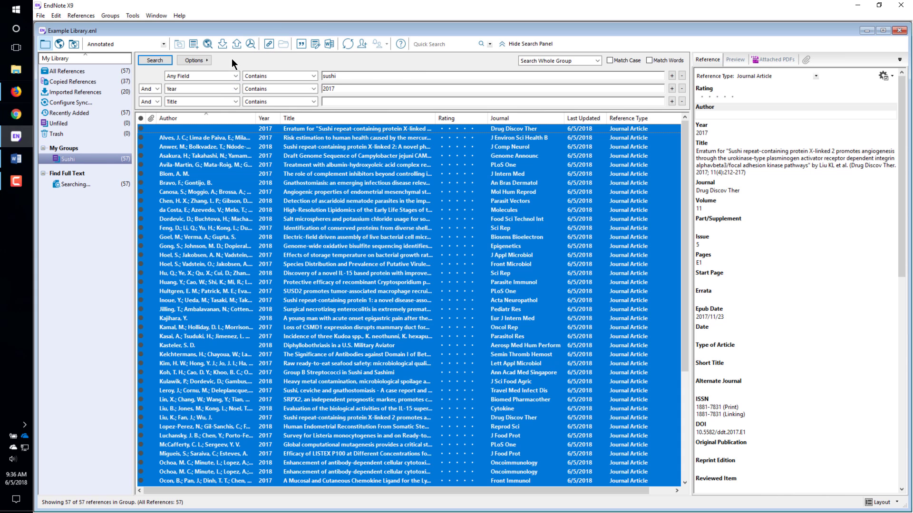
{"action": "left_click", "coordinate": [81, 174]}
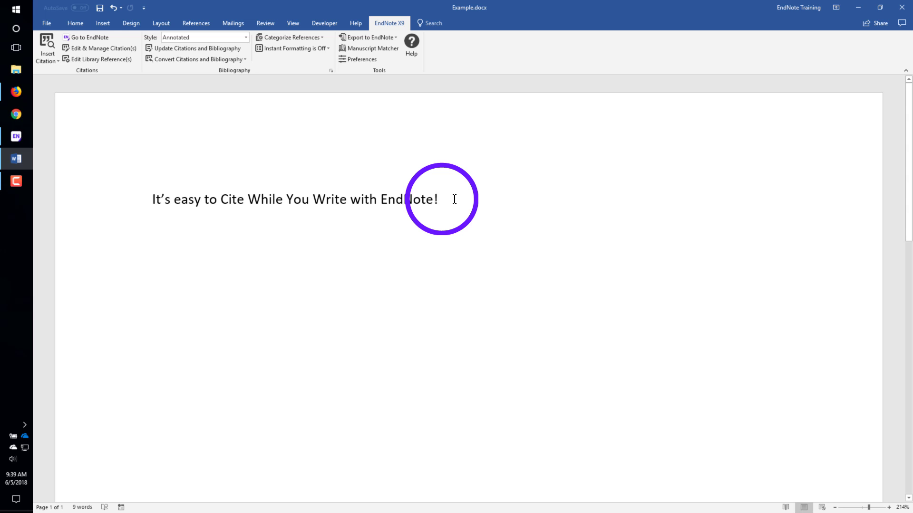
- From the full EndNote library, select the Blom 2017 and Hoel 2017 references and insert both as one citation in Word
{"action": "left_click", "coordinate": [105, 38]}
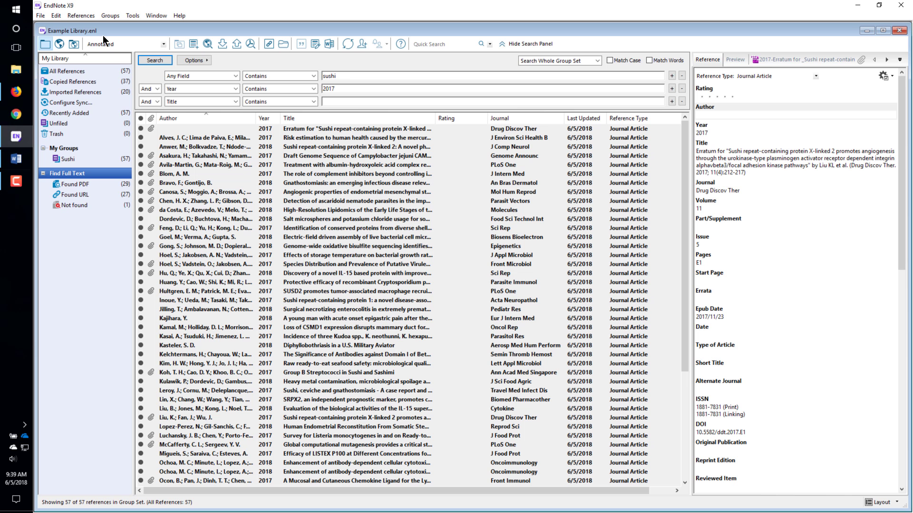
{"action": "left_click", "coordinate": [108, 67]}
{"action": "left_click", "coordinate": [203, 173]}
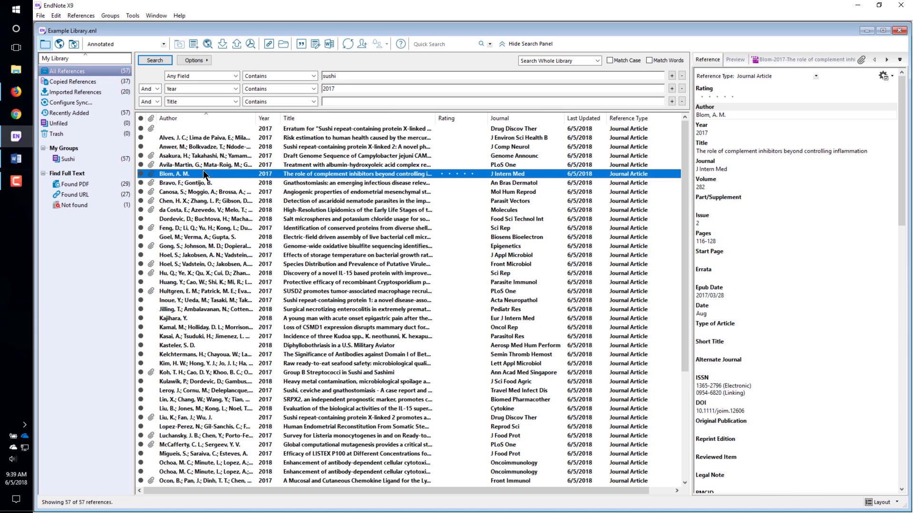
{"action": "left_click", "coordinate": [217, 256], "text": "ctrl"}
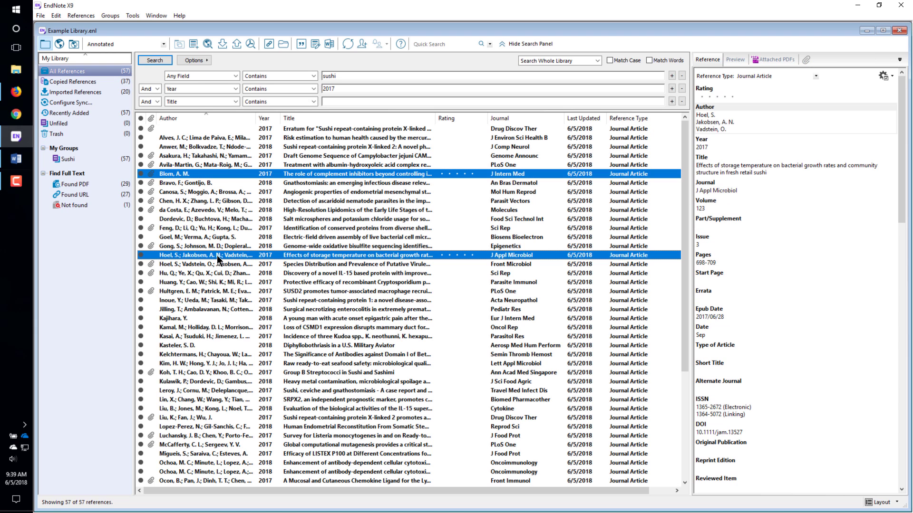
{"action": "left_click", "coordinate": [301, 44]}
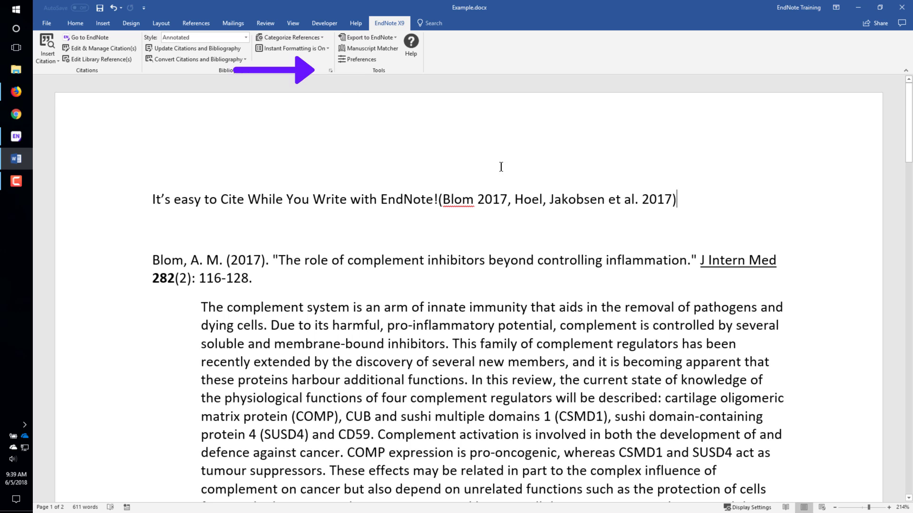
- Set the bibliography output style to APA 6th for the citation and reference list
{"action": "left_click", "coordinate": [331, 71]}
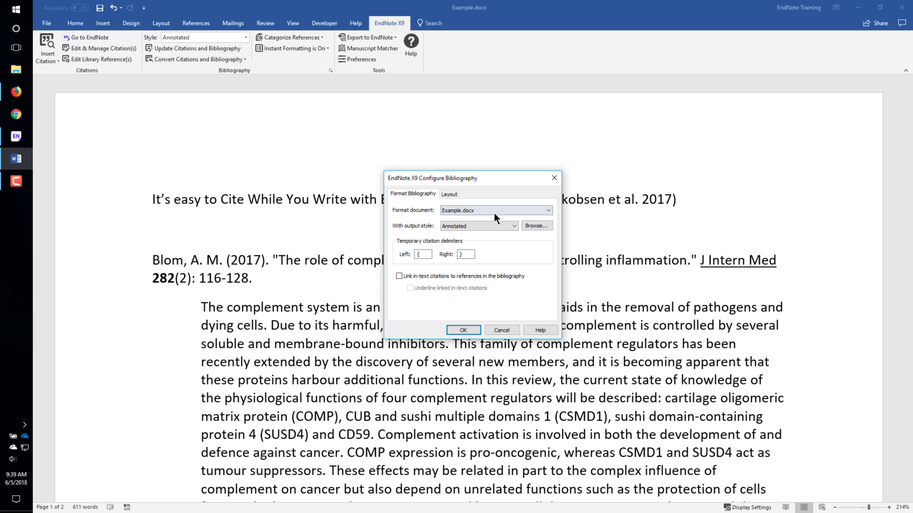
{"action": "left_click", "coordinate": [512, 227]}
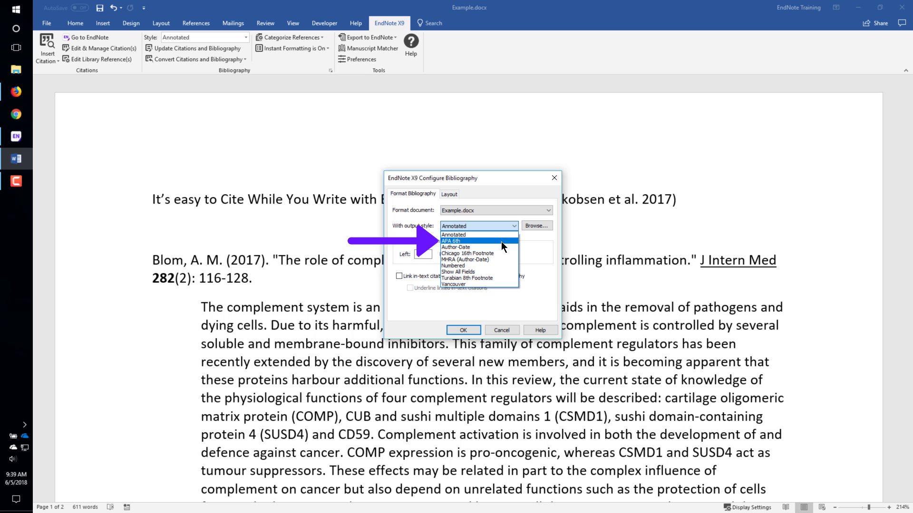
{"action": "left_click", "coordinate": [501, 241]}
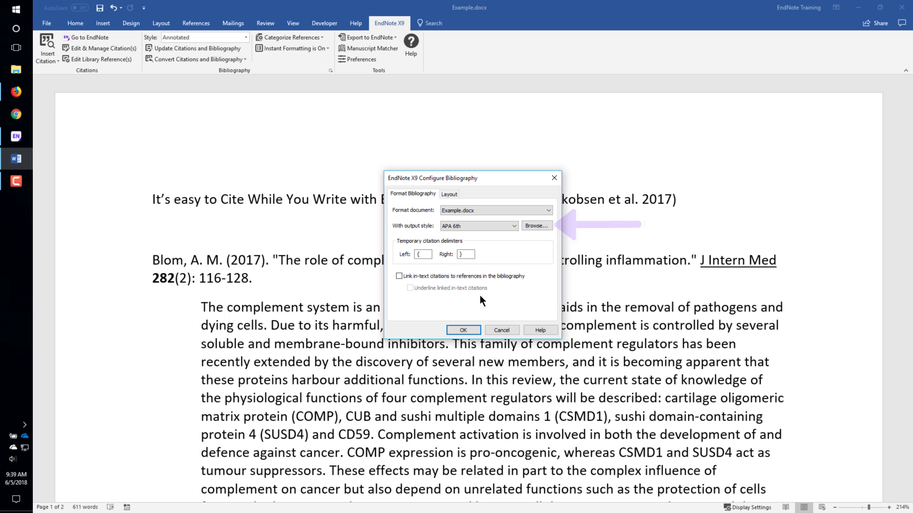
{"action": "left_click", "coordinate": [463, 330]}
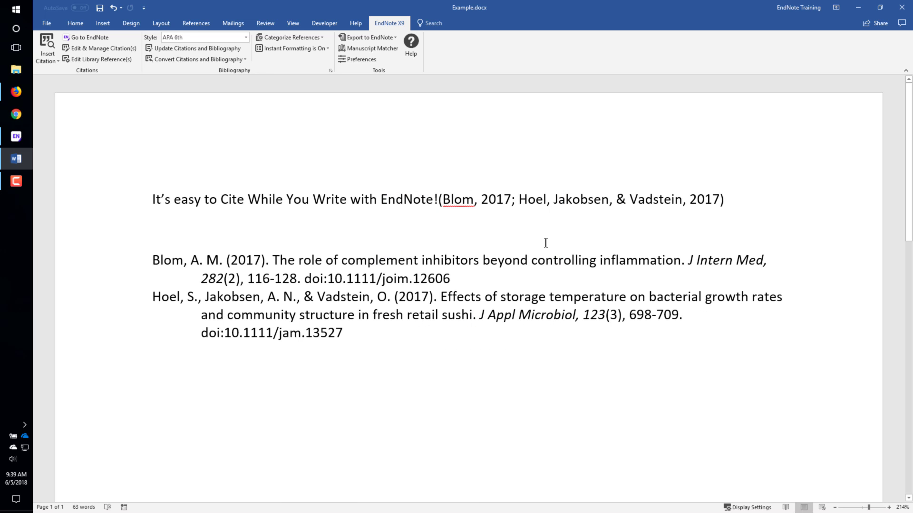
- Edit the citation to give Blom page 23 and Hoel pages 35-38
{"action": "left_click", "coordinate": [549, 201]}
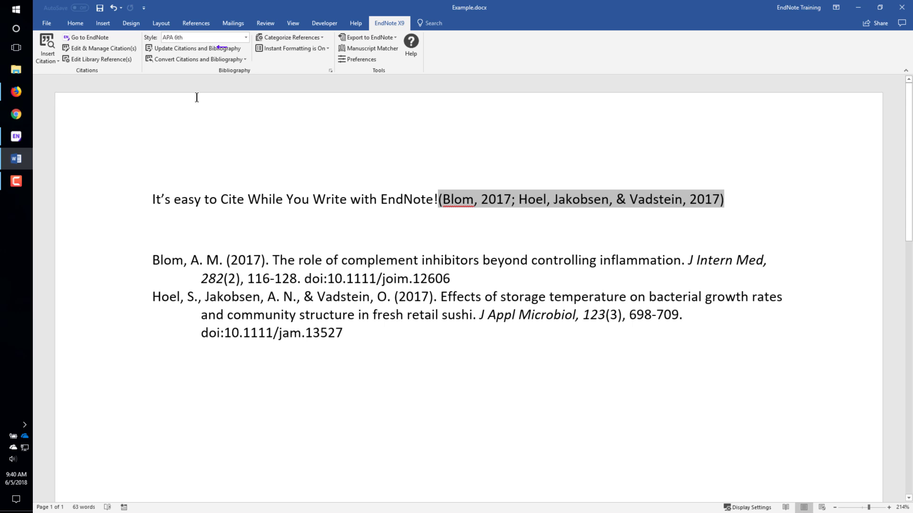
{"action": "left_click", "coordinate": [119, 52]}
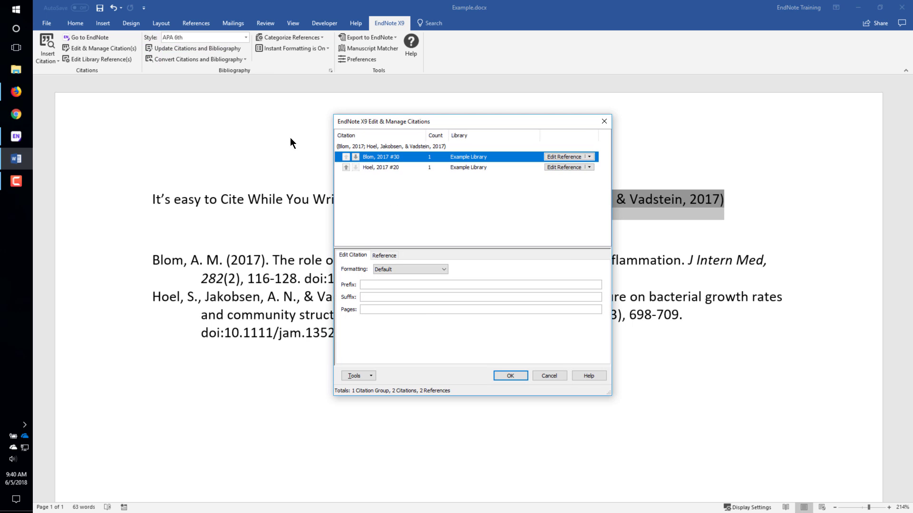
{"action": "left_click", "coordinate": [377, 309]}
{"action": "type", "text": "23"}
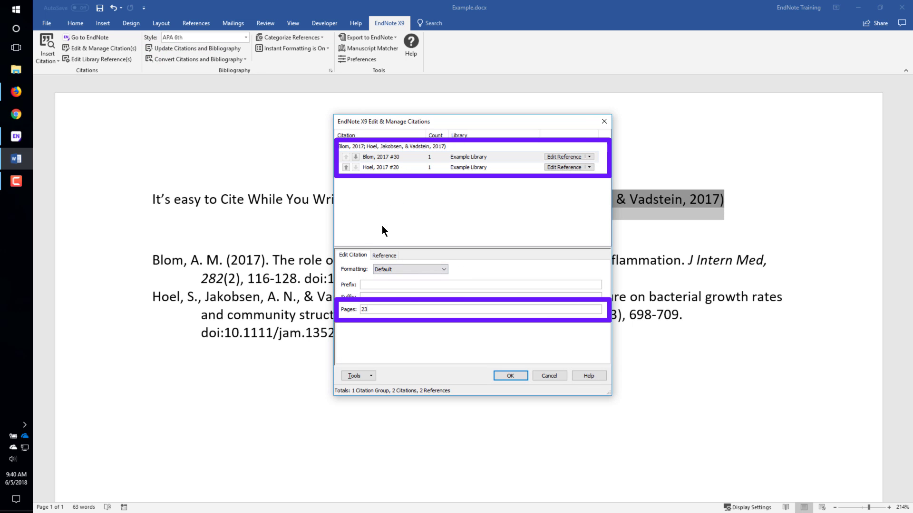
{"action": "left_click", "coordinate": [388, 167]}
{"action": "left_click", "coordinate": [380, 309]}
{"action": "type", "text": "35-8"}
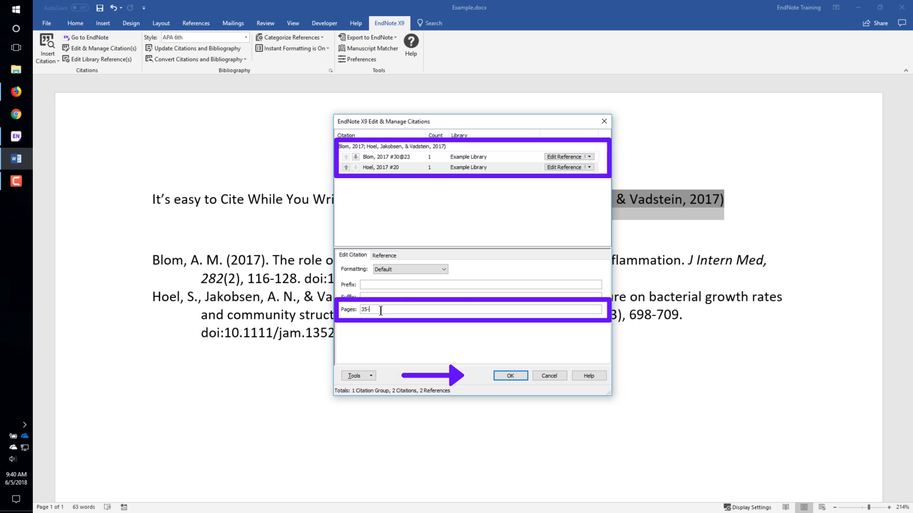
{"action": "left_click", "coordinate": [518, 376]}
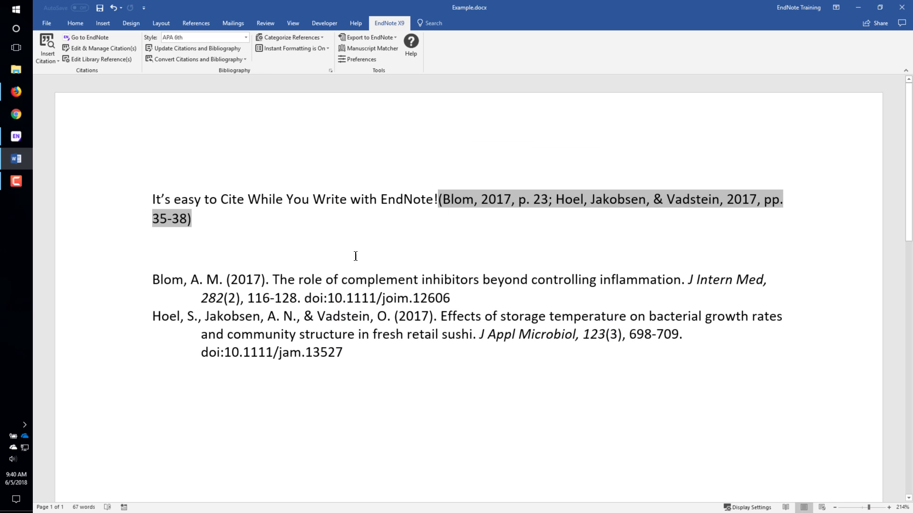
{"action": "left_click", "coordinate": [341, 226]}
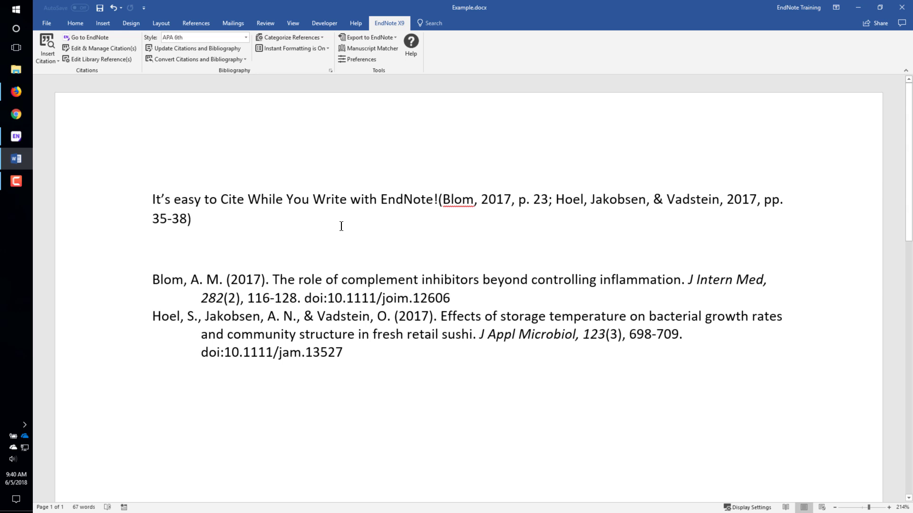